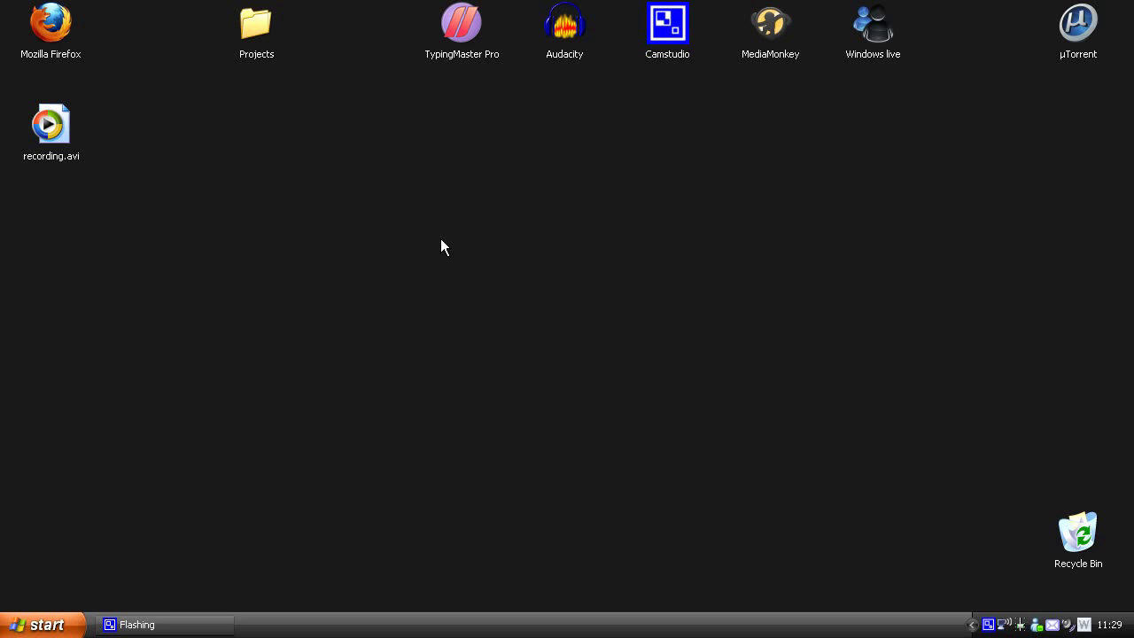
Step: Launch VirtualDub and load recording.avi from the desktop, showing its 3675-frame timeline
{"action": "left_click", "coordinate": [40, 623]}
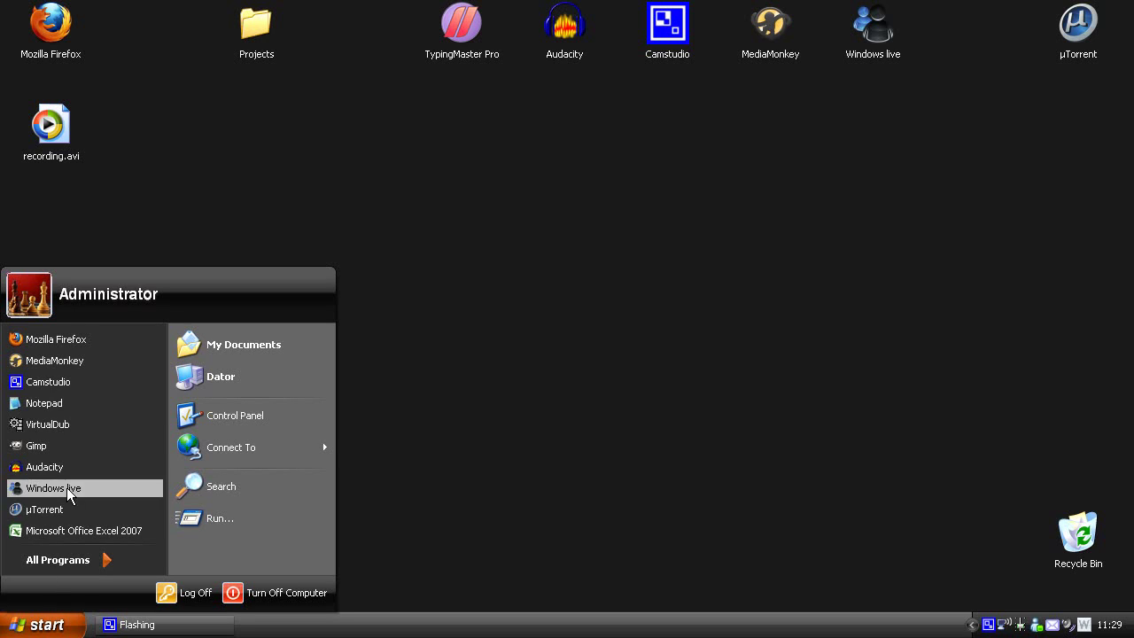
{"action": "left_click", "coordinate": [71, 424]}
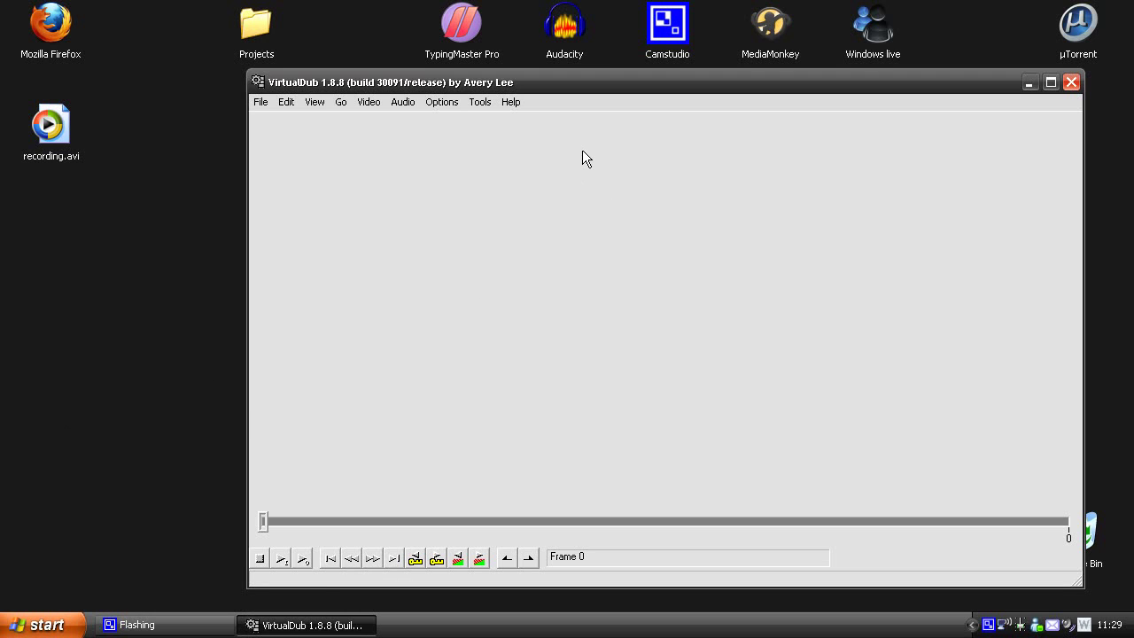
{"action": "left_click_drag", "start_coordinate": [589, 82], "coordinate": [627, 65]}
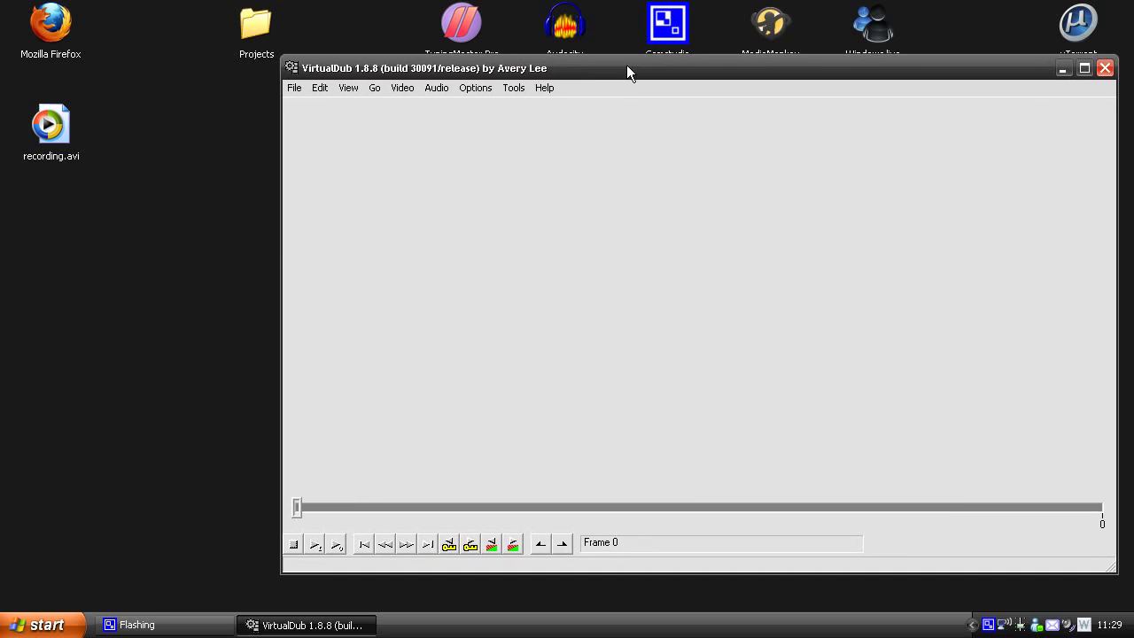
{"action": "left_click_drag", "start_coordinate": [51, 128], "coordinate": [565, 279]}
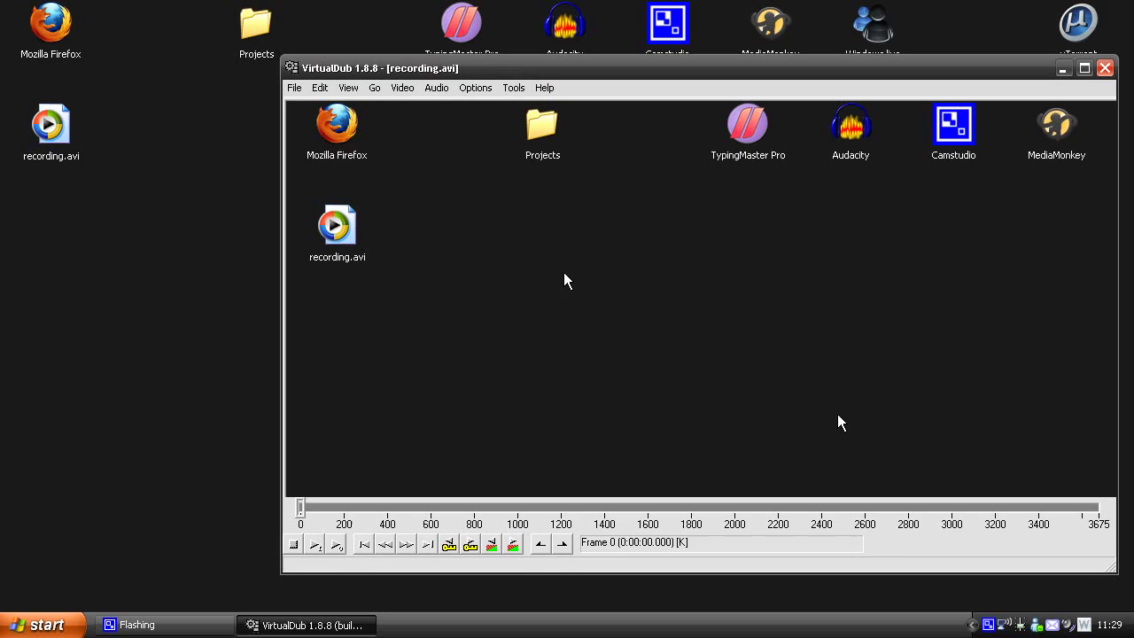
Step: Choose Xvid MPEG-4 Codec as the video compression codec
{"action": "left_click", "coordinate": [408, 89]}
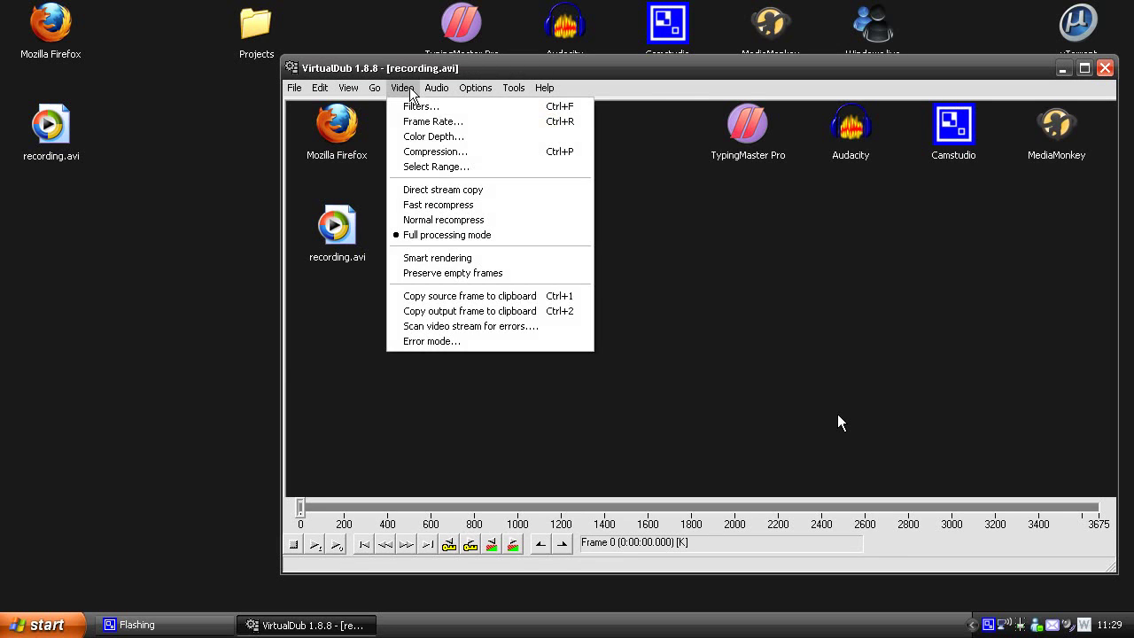
{"action": "left_click", "coordinate": [434, 151]}
{"action": "left_click_drag", "start_coordinate": [528, 189], "coordinate": [514, 246]}
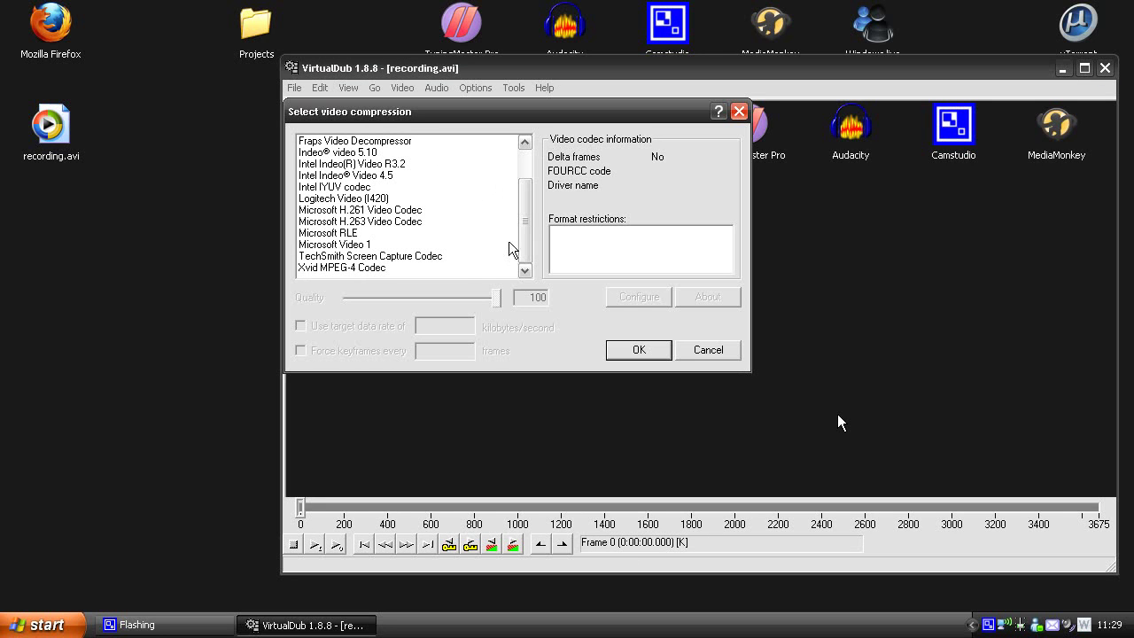
{"action": "left_click", "coordinate": [372, 269]}
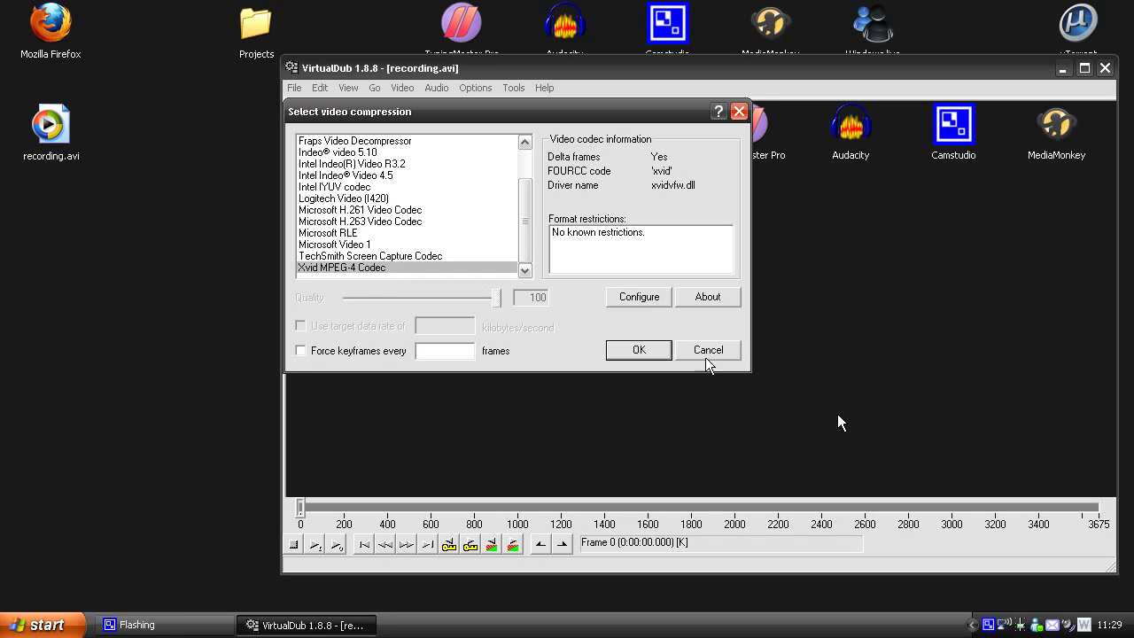
{"action": "left_click", "coordinate": [642, 354]}
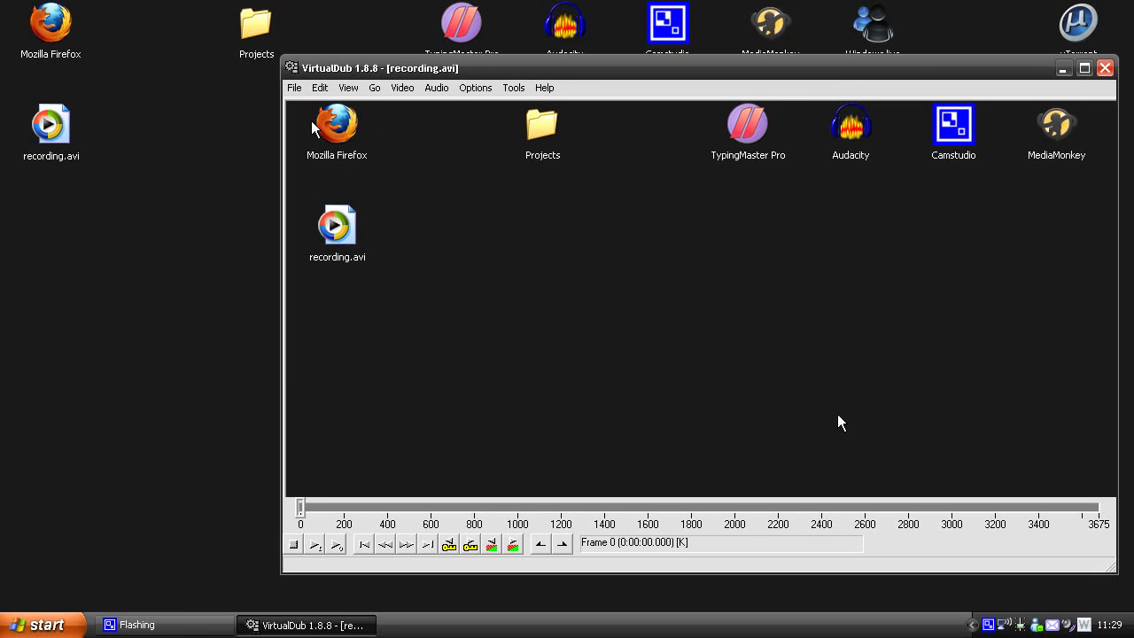
Step: Save as AVI on the Desktop under the name recording_virtualDub.avi
{"action": "left_click", "coordinate": [295, 90]}
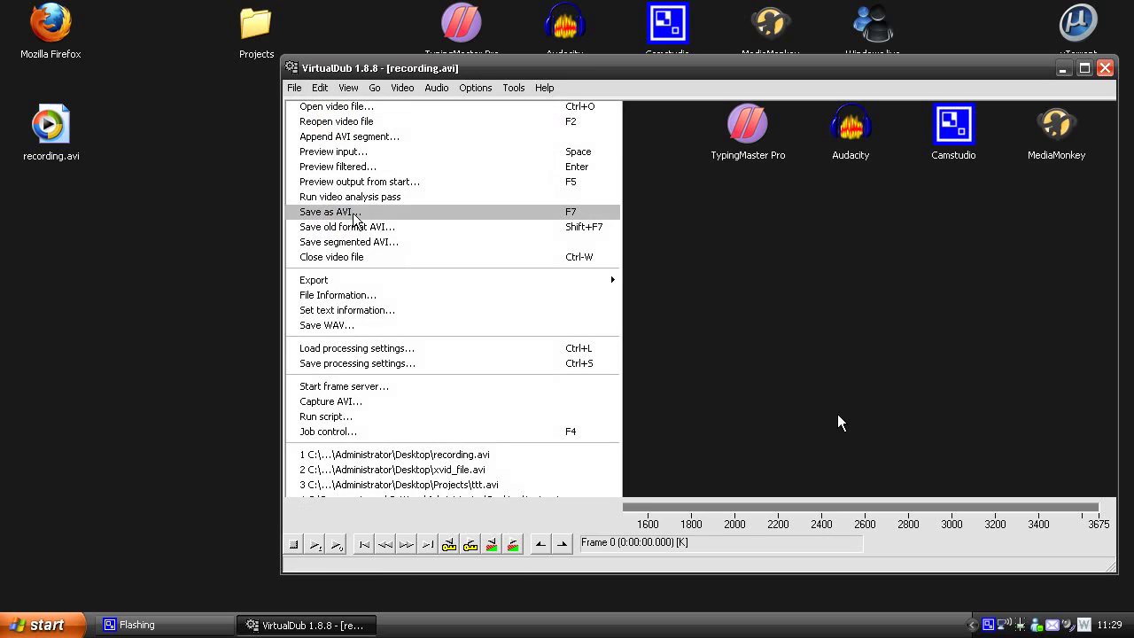
{"action": "left_click", "coordinate": [333, 211]}
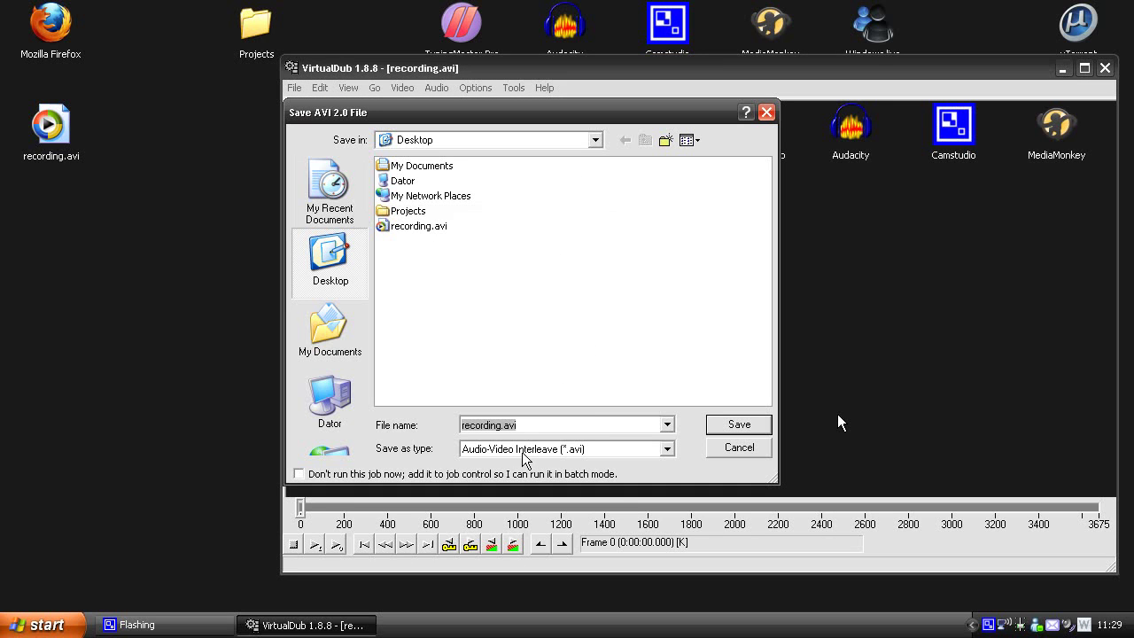
{"action": "key", "text": "Left"}
{"action": "key", "text": "Left"}
{"action": "key", "text": "Left"}
{"action": "key", "text": "Left"}
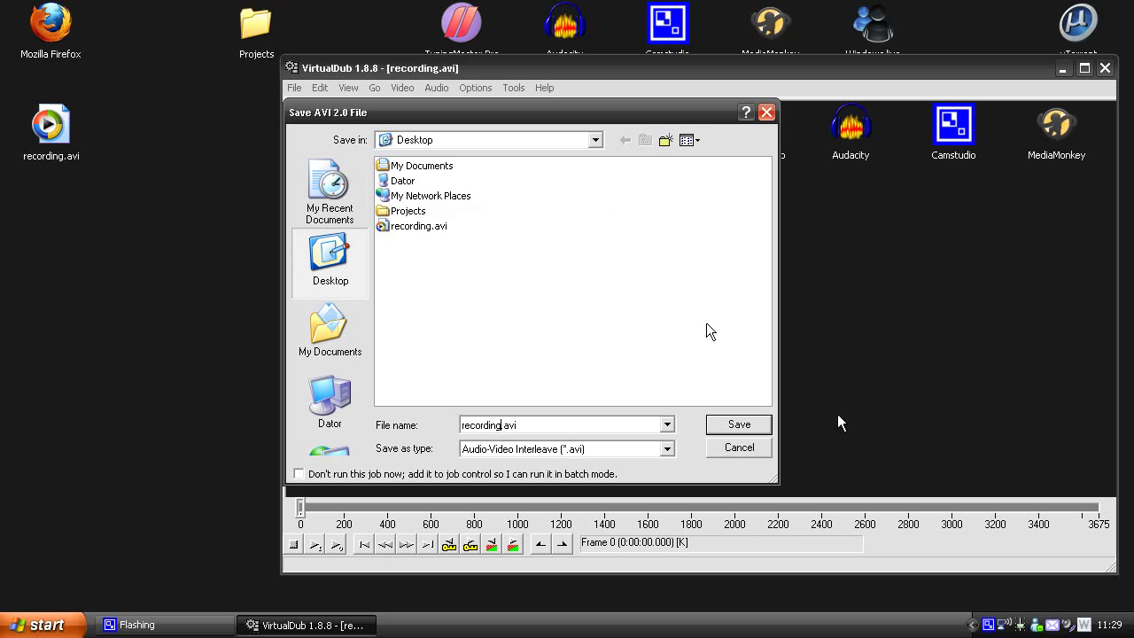
{"action": "type", "text": "_virtualDub"}
Step: Start the Xvid encode and arrange the VirtualDub Status and Xvid Status windows to watch progress
{"action": "left_click", "coordinate": [741, 425]}
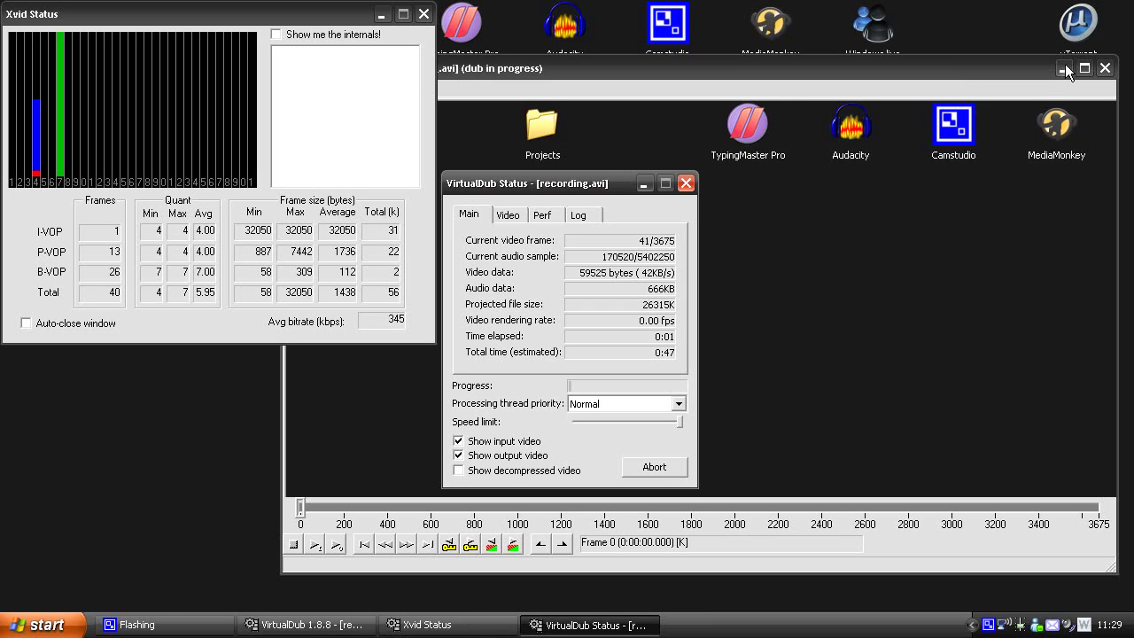
{"action": "left_click", "coordinate": [1064, 68]}
{"action": "left_click_drag", "start_coordinate": [571, 179], "coordinate": [602, 154]}
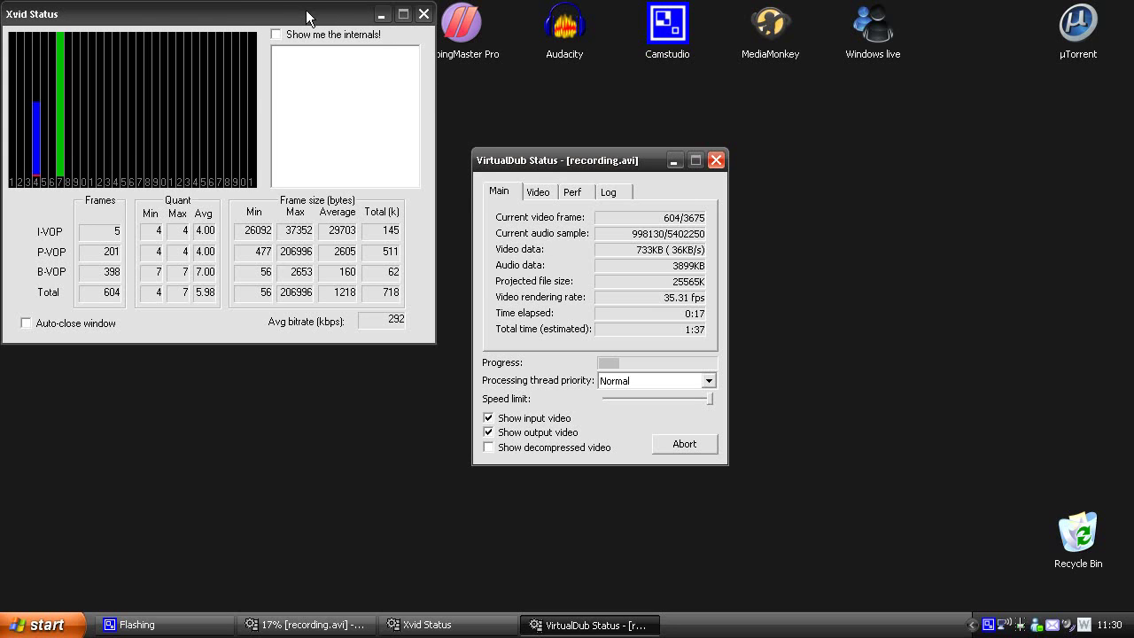
{"action": "left_click_drag", "start_coordinate": [306, 10], "coordinate": [1058, 127]}
{"action": "left_click_drag", "start_coordinate": [637, 160], "coordinate": [501, 152]}
{"action": "left_click_drag", "start_coordinate": [877, 136], "coordinate": [769, 122]}
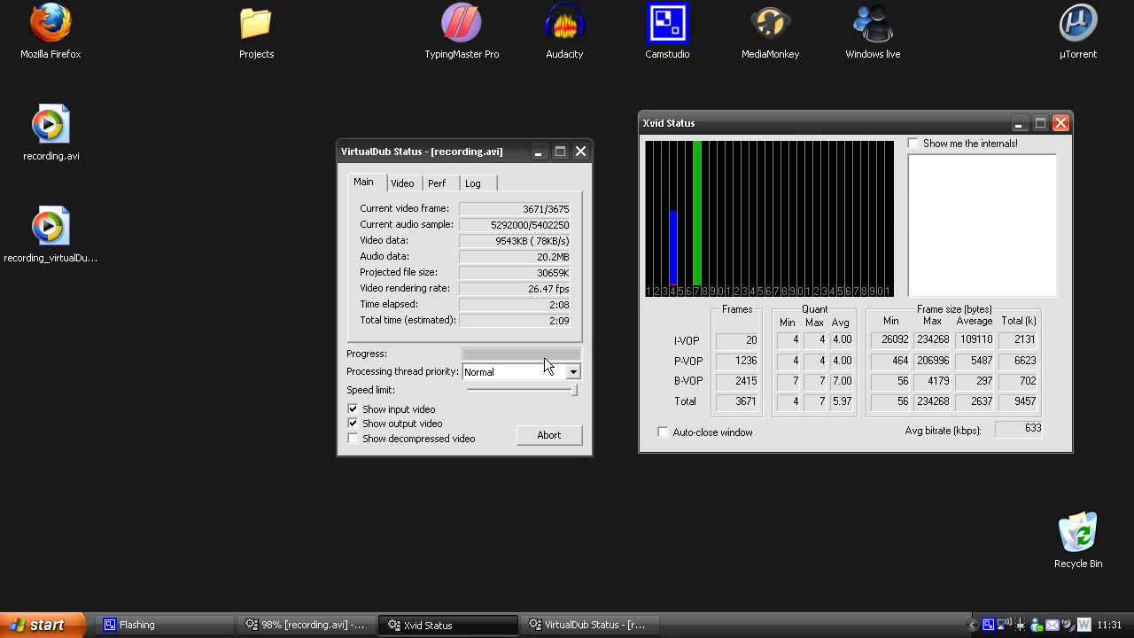
Step: Close the Xvid Status window and quit VirtualDub
{"action": "left_click", "coordinate": [1060, 124]}
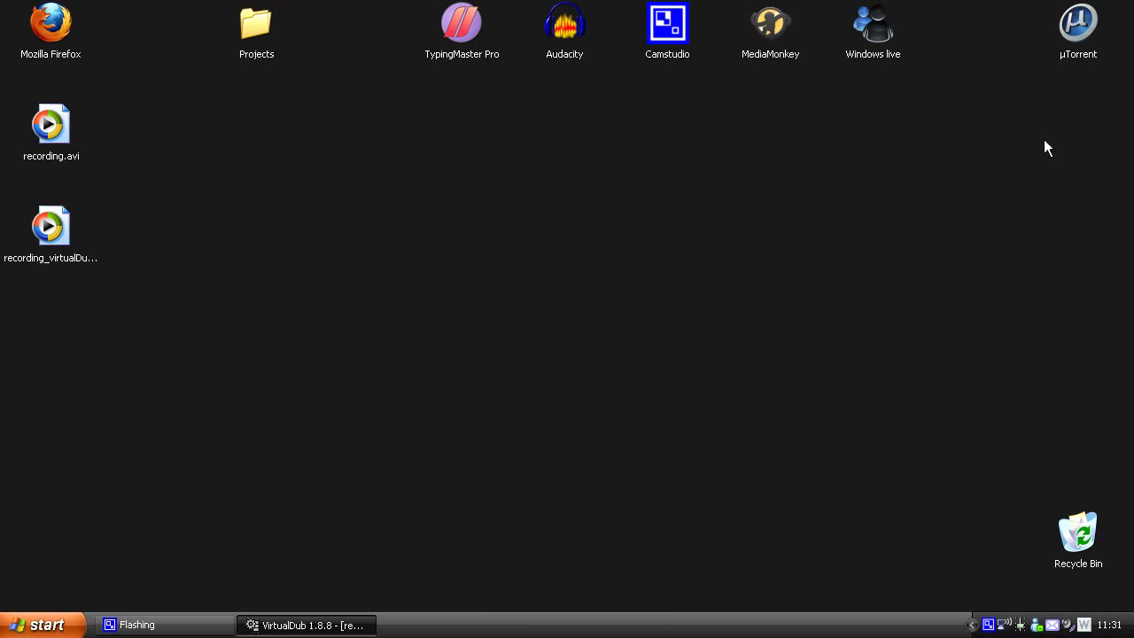
{"action": "left_click", "coordinate": [335, 625]}
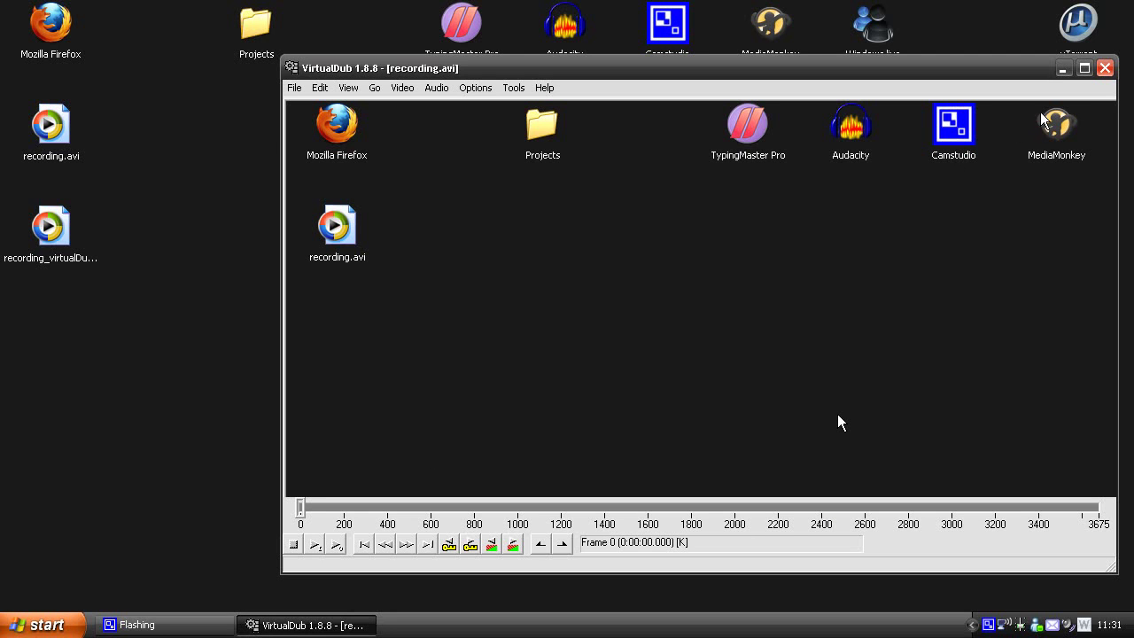
{"action": "left_click", "coordinate": [1106, 69]}
Step: Arrange recording.avi and recording_virtualDub.avi side by side mid-desktop
{"action": "left_click_drag", "start_coordinate": [51, 226], "coordinate": [759, 247]}
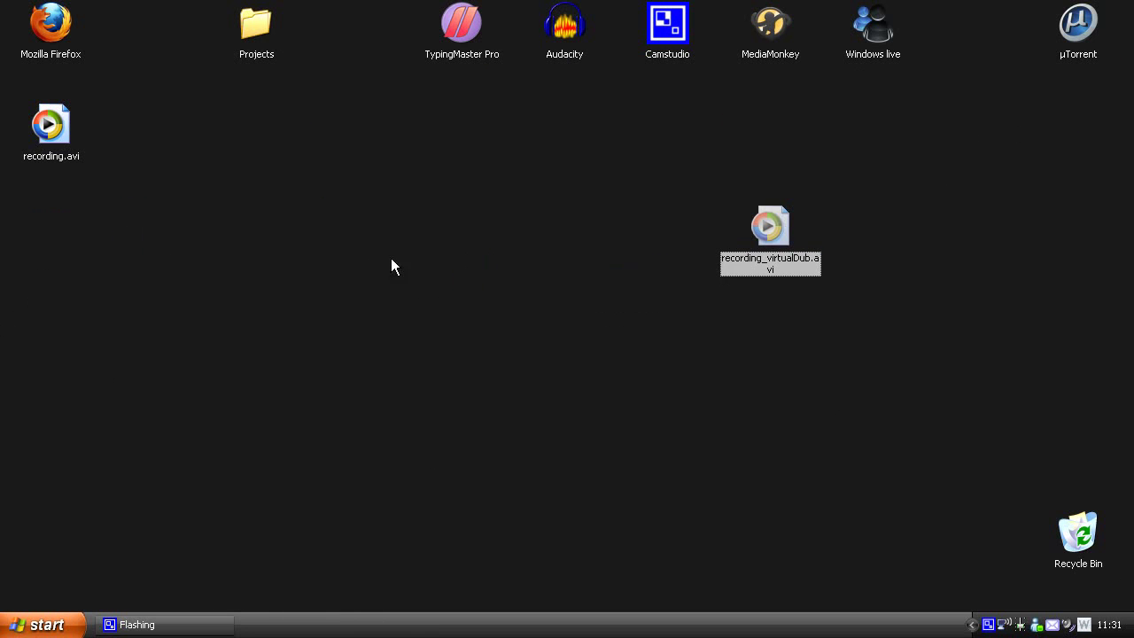
{"action": "left_click_drag", "start_coordinate": [40, 131], "coordinate": [355, 241]}
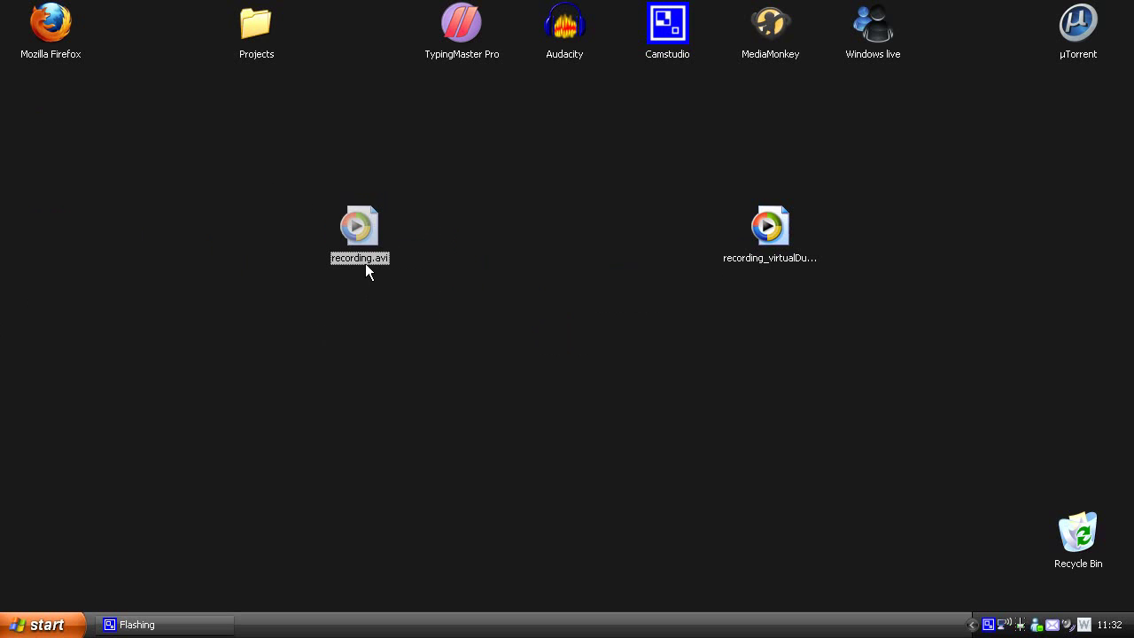
{"action": "left_click_drag", "start_coordinate": [779, 248], "coordinate": [575, 249]}
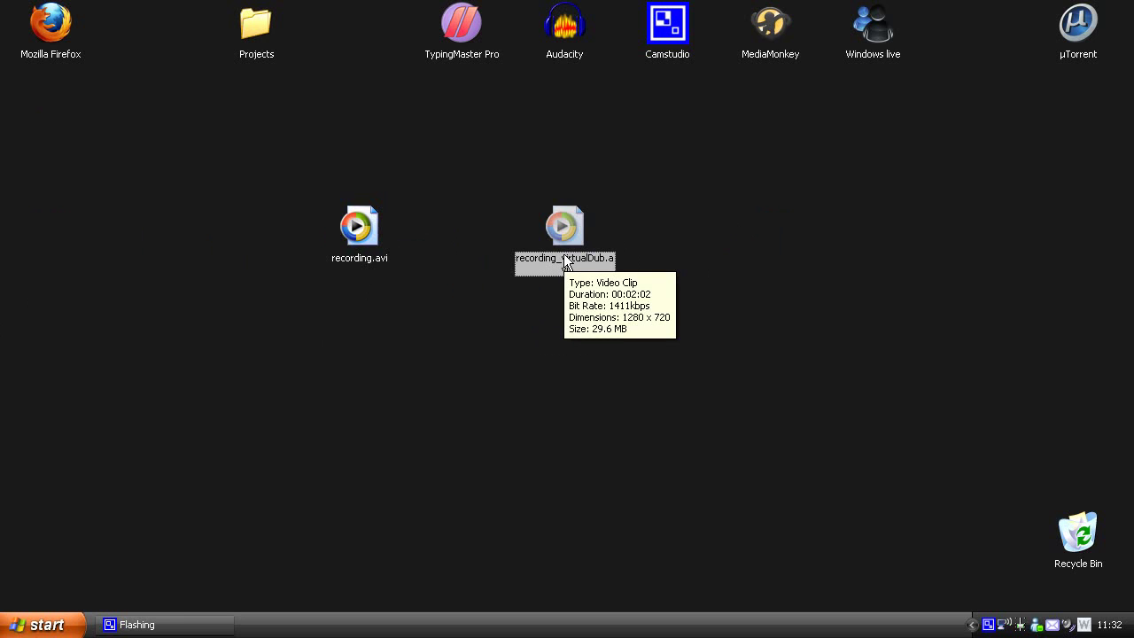
Step: Open the Properties of recording.avi and move the dialog to the upper left
{"action": "right_click", "coordinate": [350, 239]}
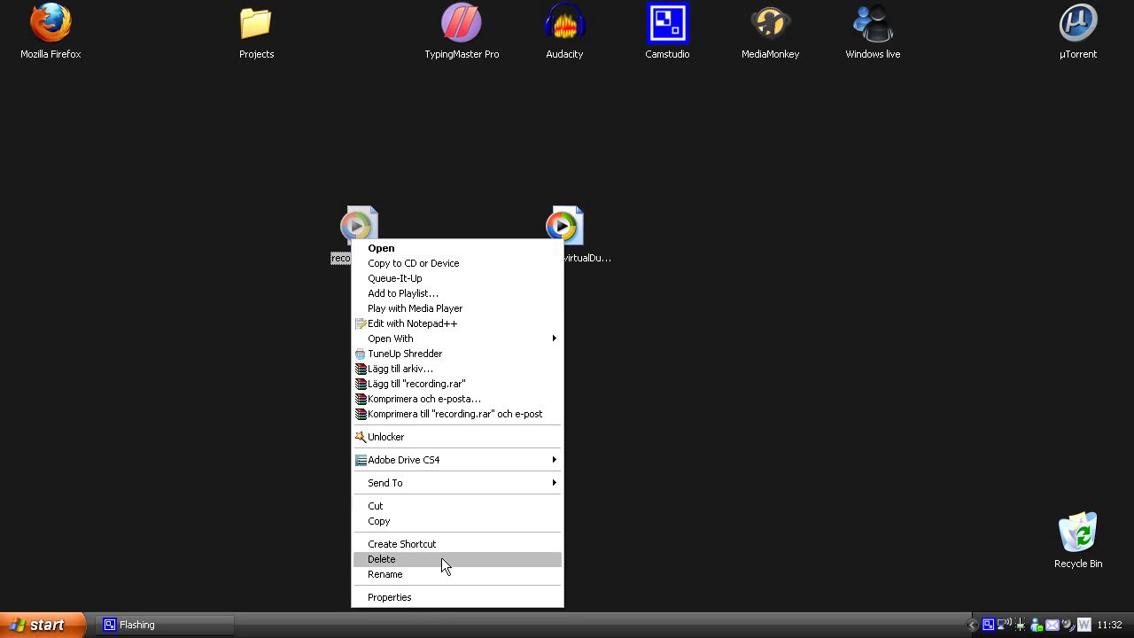
{"action": "left_click", "coordinate": [425, 598]}
{"action": "left_click_drag", "start_coordinate": [558, 165], "coordinate": [342, 109]}
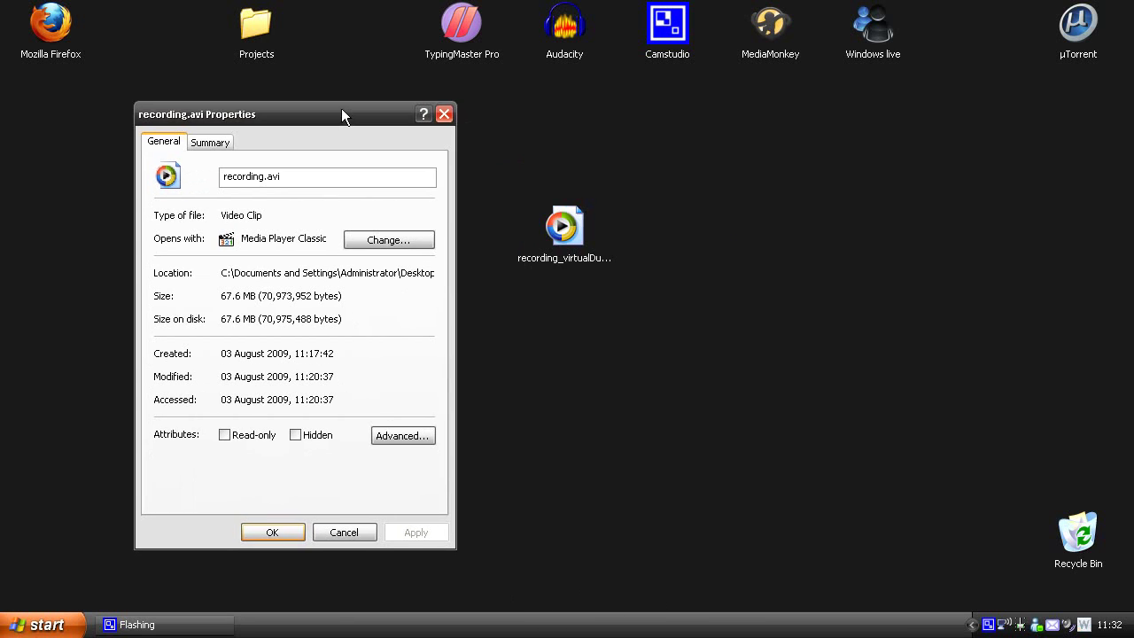
Step: Open recording_virtualDub.avi Properties beside it and highlight the 29.6 MB and 67.6 MB sizes
{"action": "right_click", "coordinate": [536, 252]}
{"action": "left_click", "coordinate": [608, 599]}
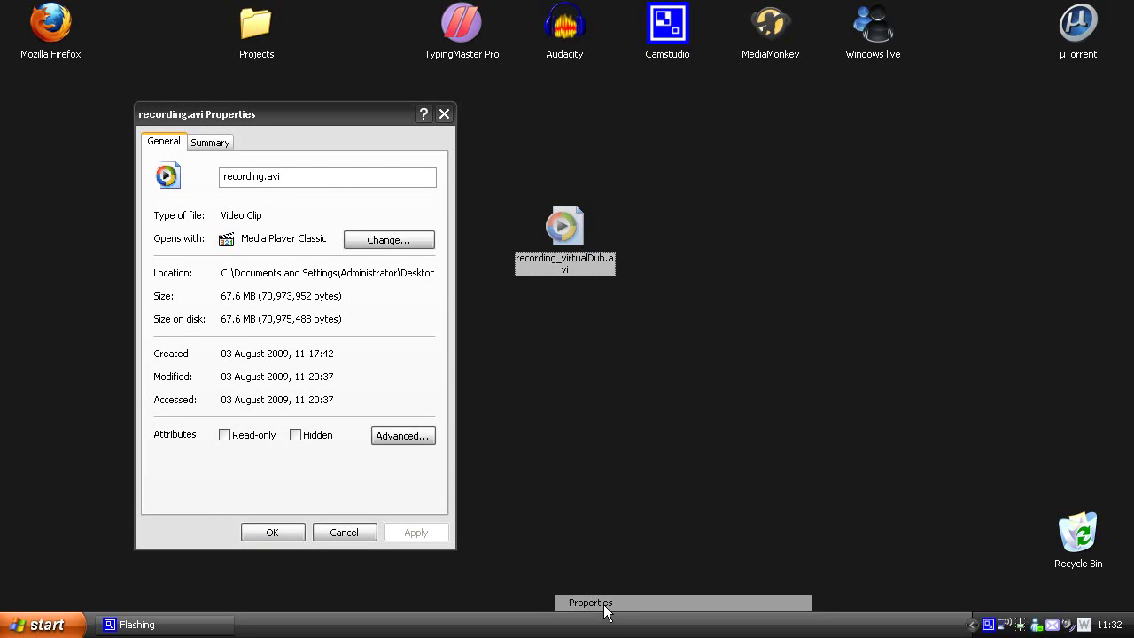
{"action": "left_click_drag", "start_coordinate": [655, 165], "coordinate": [590, 95]}
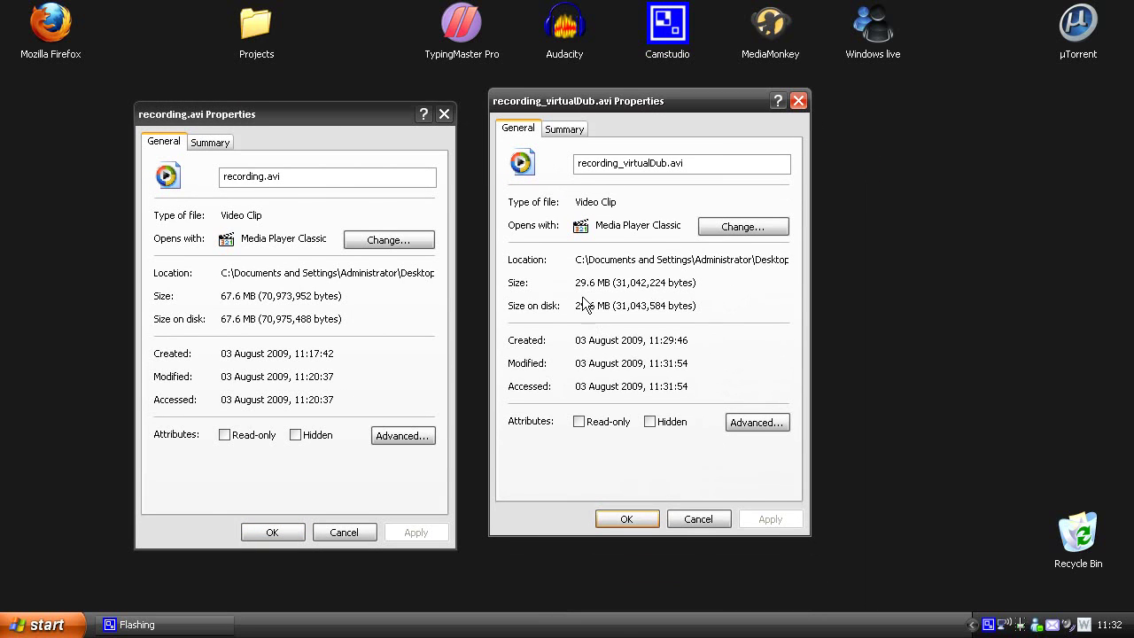
{"action": "left_click_drag", "start_coordinate": [575, 284], "coordinate": [611, 284]}
{"action": "left_click_drag", "start_coordinate": [221, 298], "coordinate": [245, 300]}
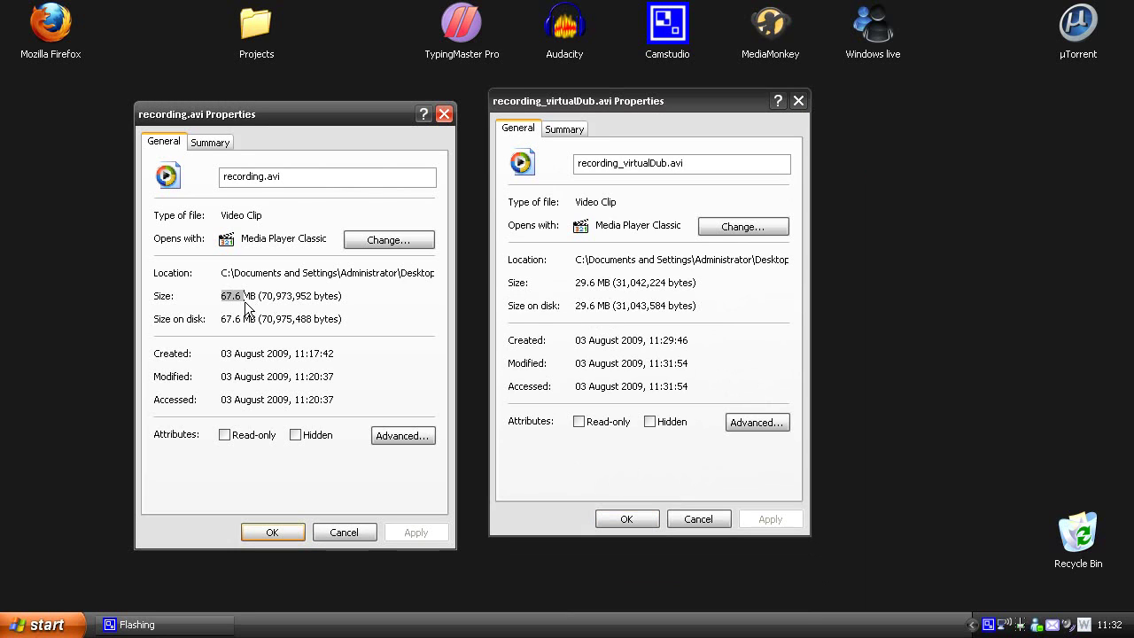